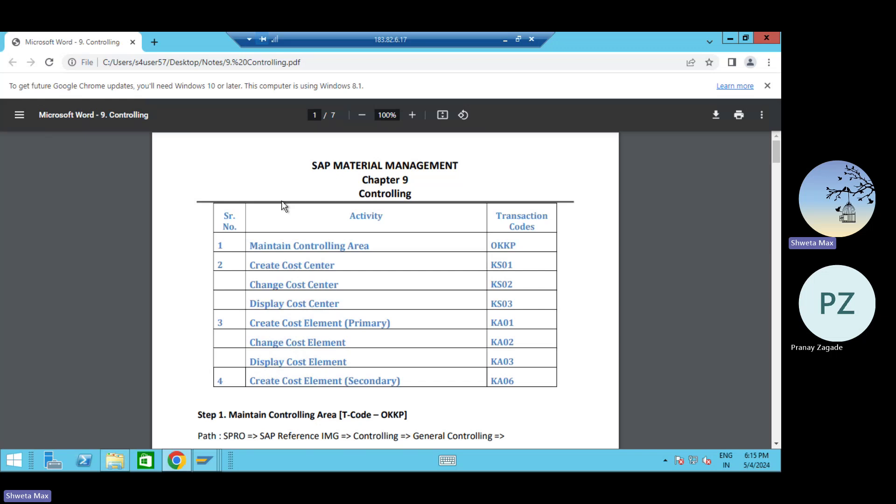
Look up the transaction code for Maintain Controlling Area in the Controlling notes PDF, and switch to the SAP window.
scroll(281, 199, "down", 4)
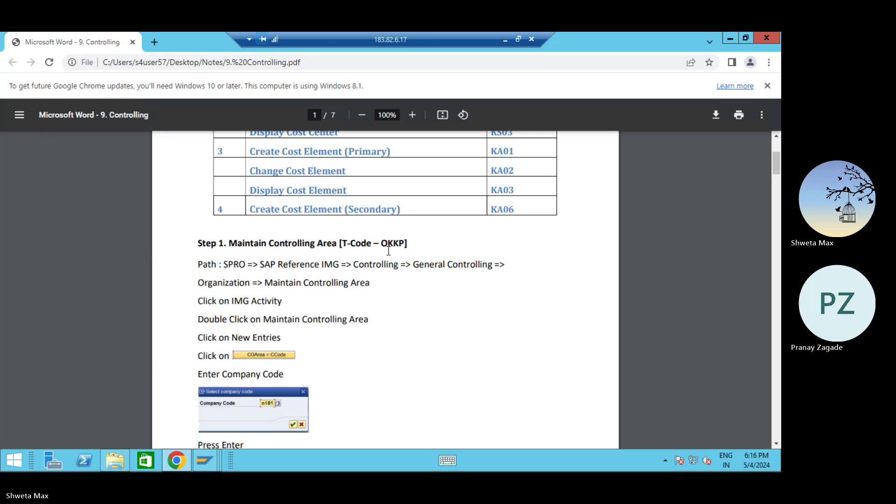
left_click_drag(386, 239, 401, 247)
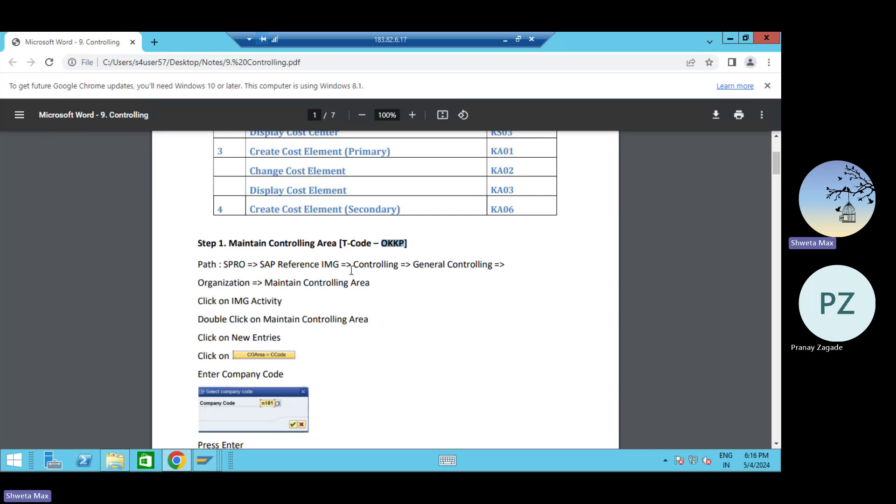
left_click(393, 245)
key("alt+Tab")
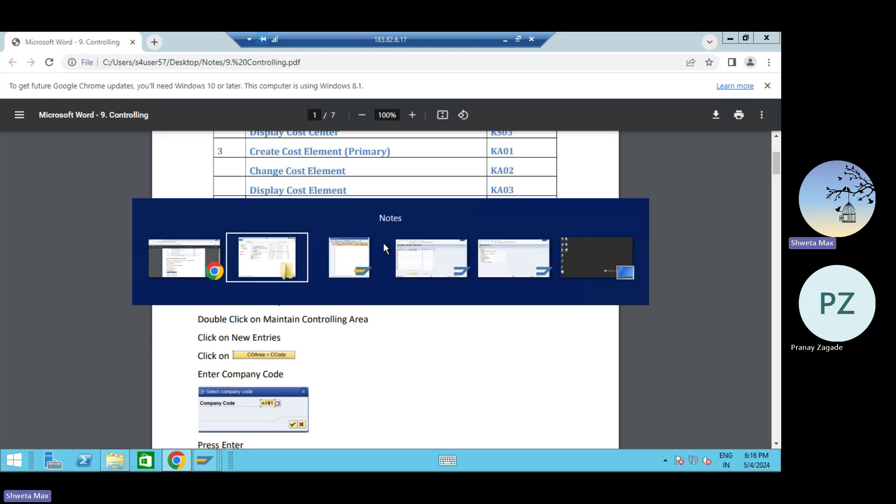
key("alt+Tab")
key("alt+Tab")
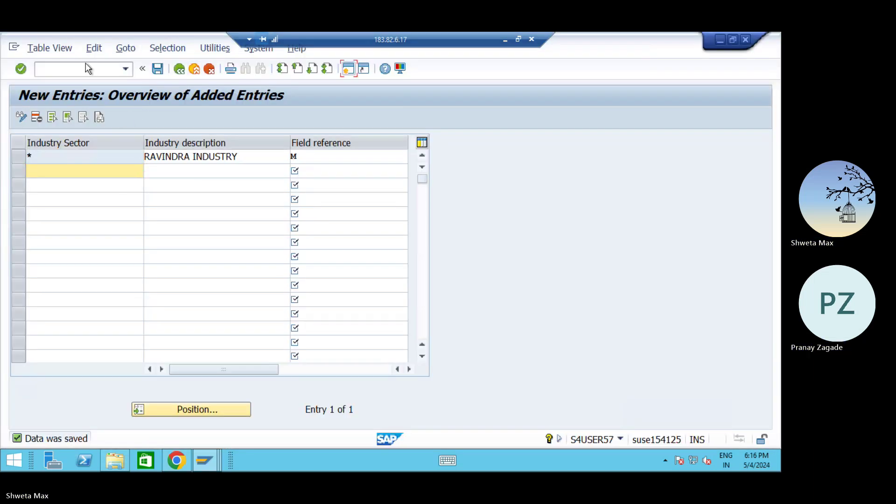
Leave the industry sector maintenance and open transaction OKKP from SAP Easy Access.
left_click(180, 69)
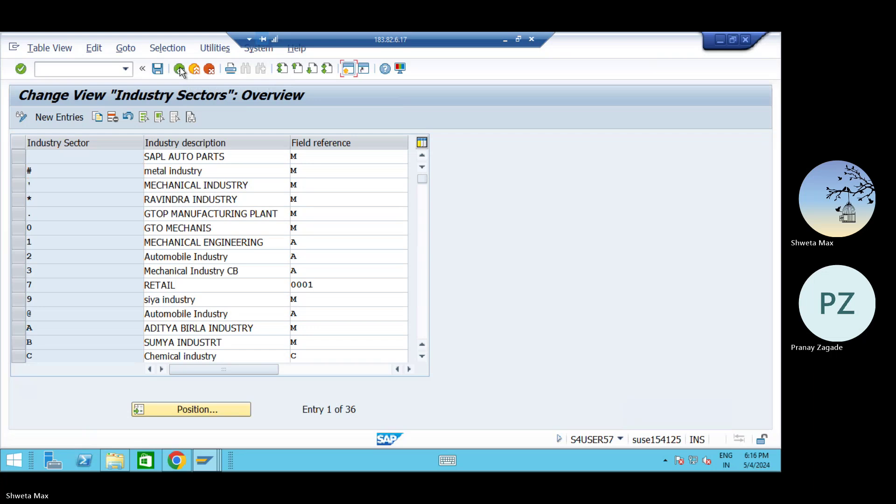
left_click(180, 69)
left_click(92, 69)
type("o")
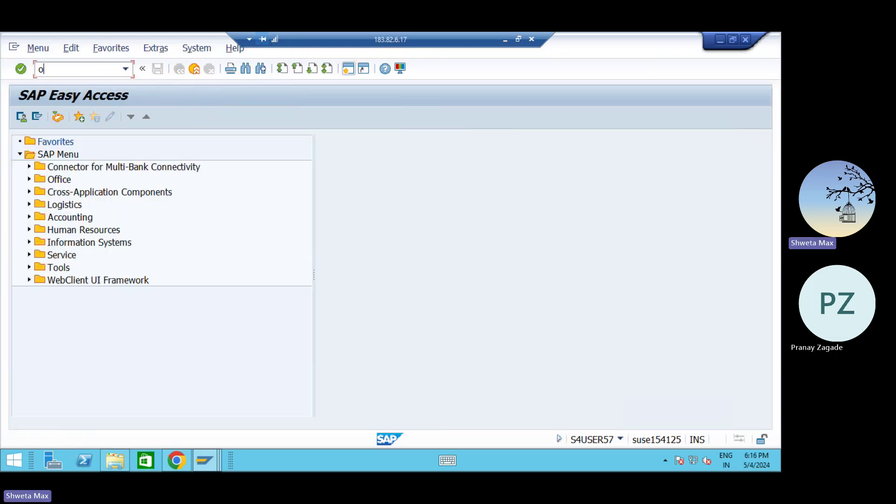
type("kkp")
key("Return")
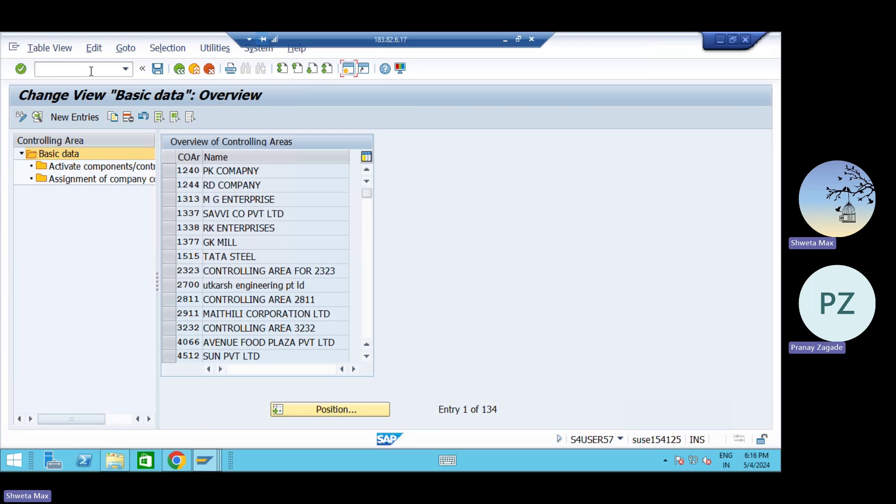
Following the notes, try to create a new controlling area entry using COArea = CCode with company code ADPO.
key("alt+Tab")
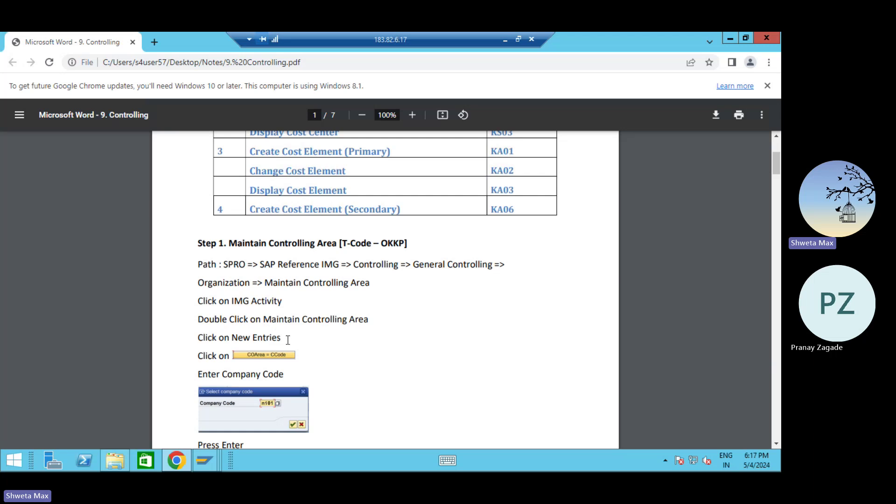
key("alt+Tab")
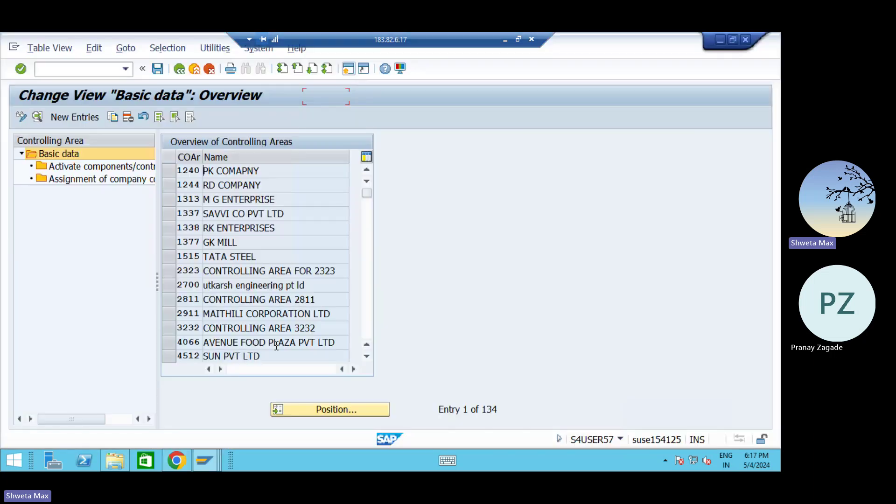
left_click(77, 115)
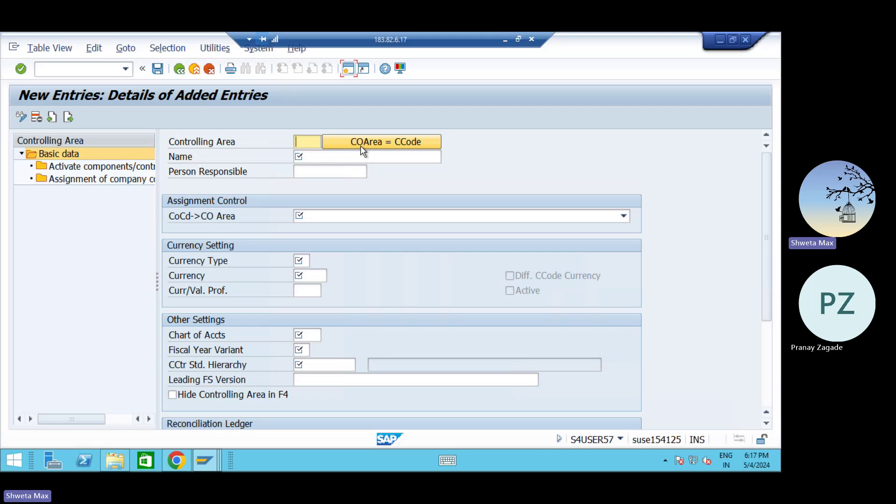
left_click(400, 146)
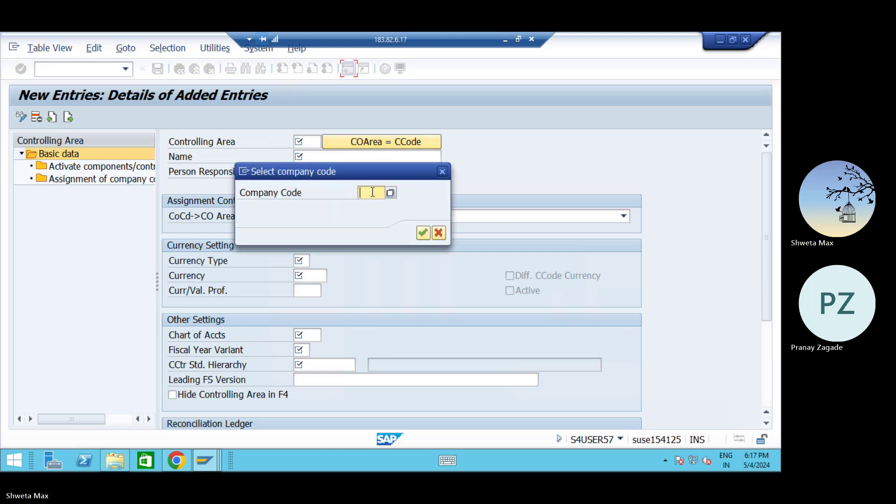
type("adp0")
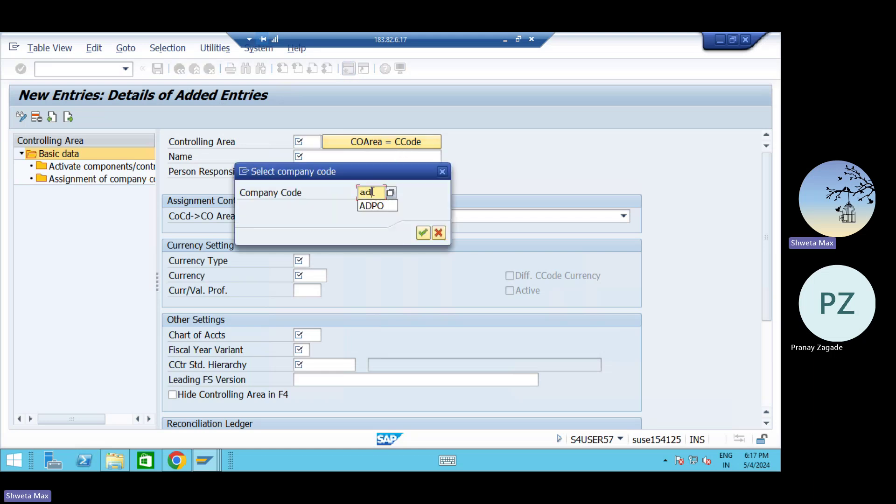
key("BackSpace")
type("o")
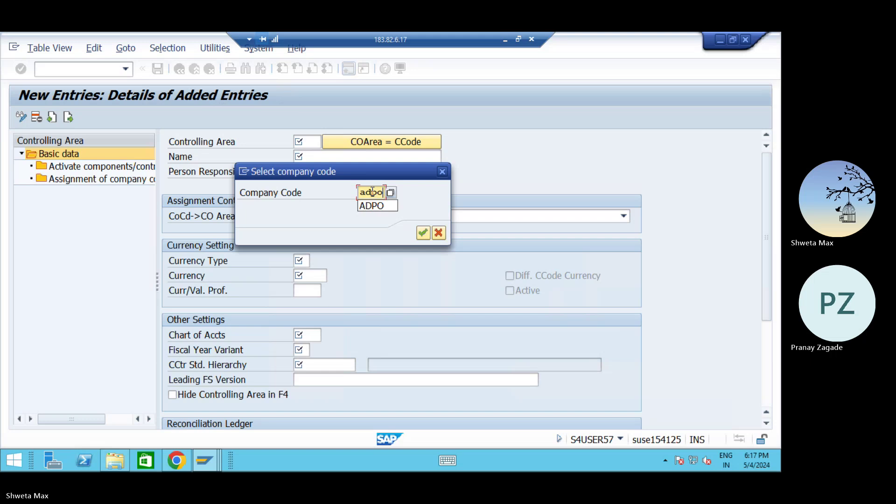
key("Return")
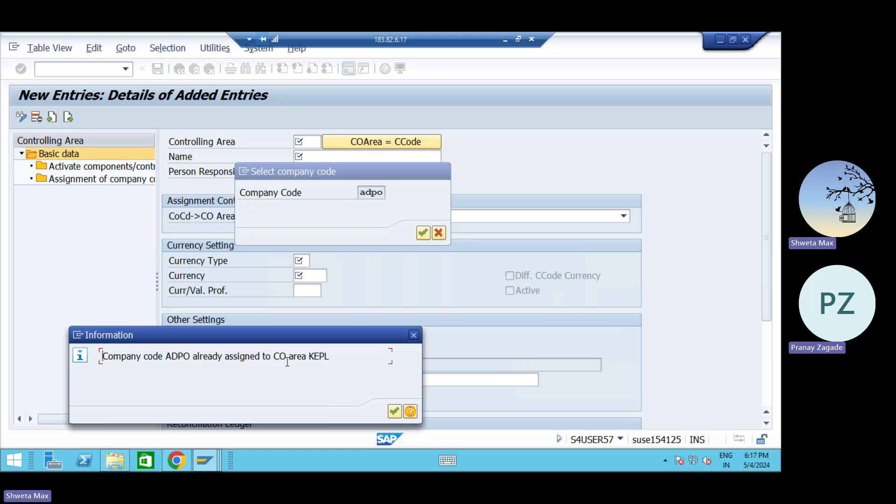
left_click(393, 410)
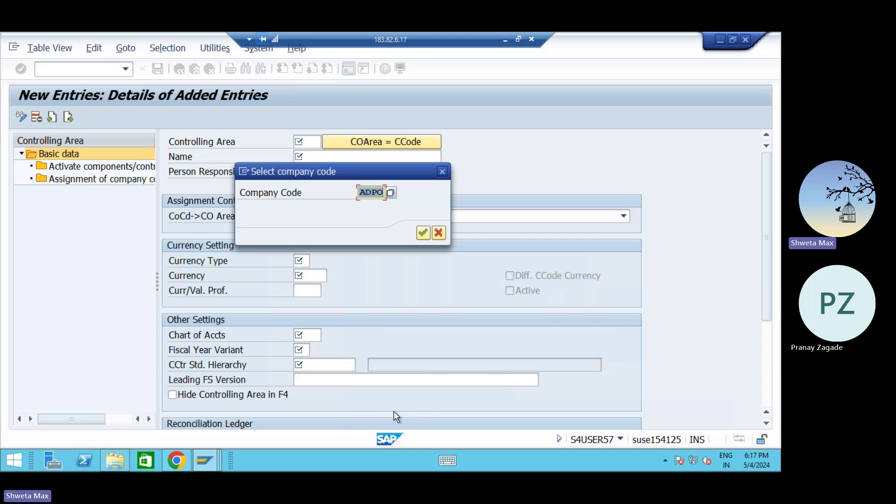
key("Return")
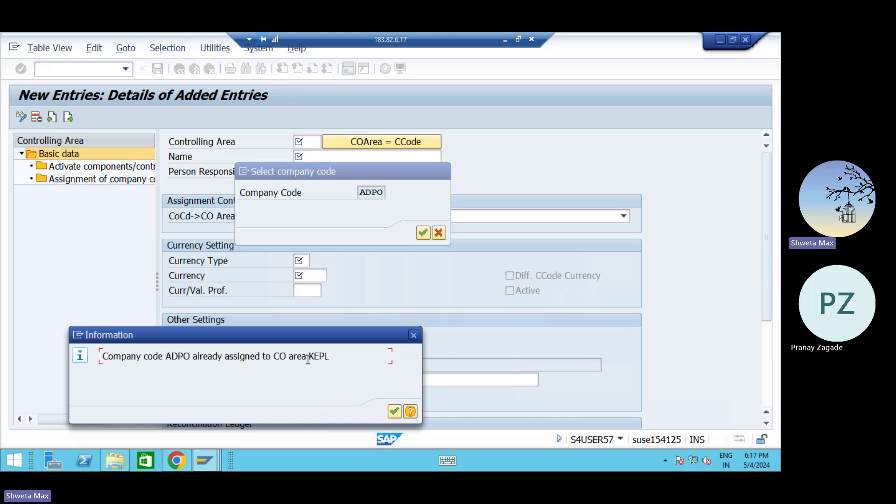
Dismiss the company code selection and discard the new controlling area entry.
left_click(414, 335)
left_click(439, 233)
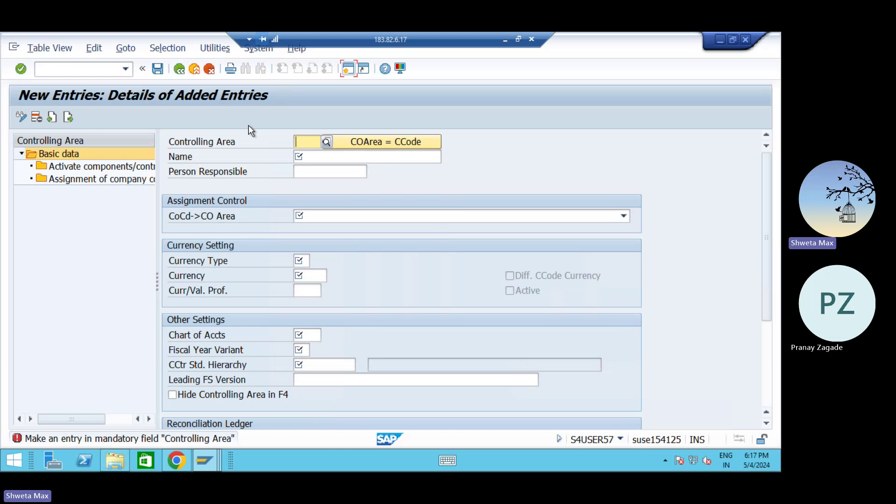
left_click(211, 69)
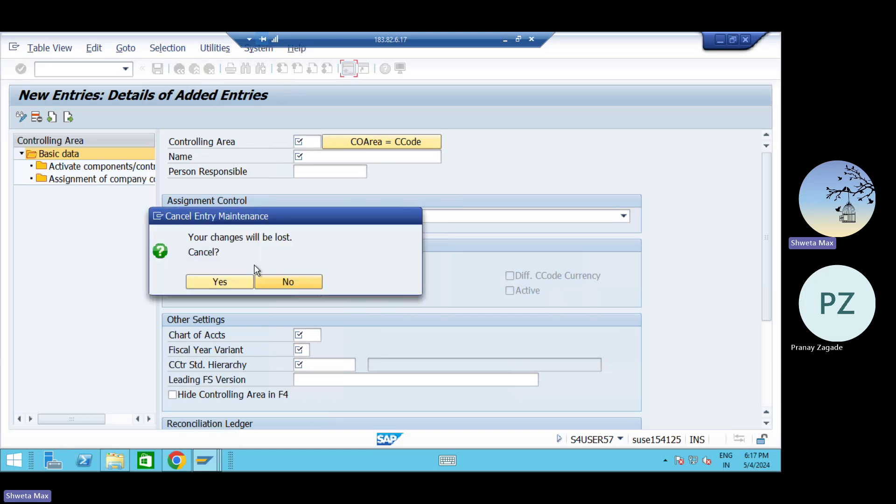
left_click(237, 277)
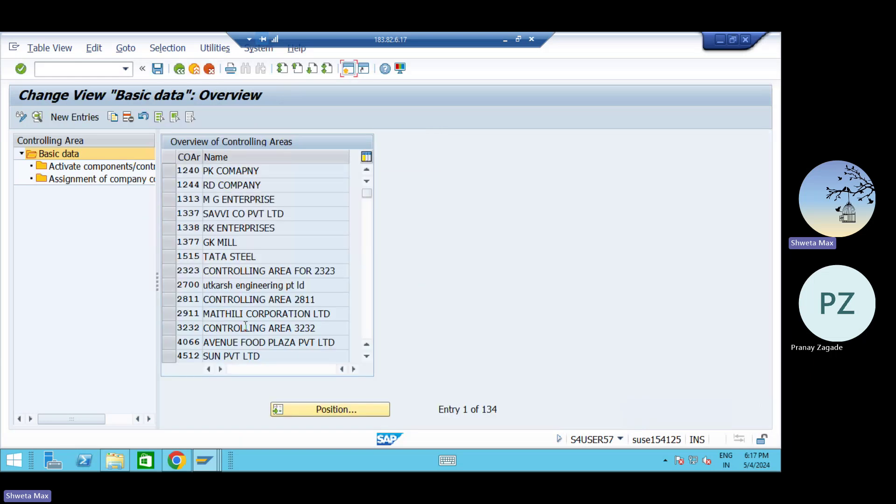
Position the controlling area list at KEPL, select that entry and open its assignment of company codes.
left_click(332, 407)
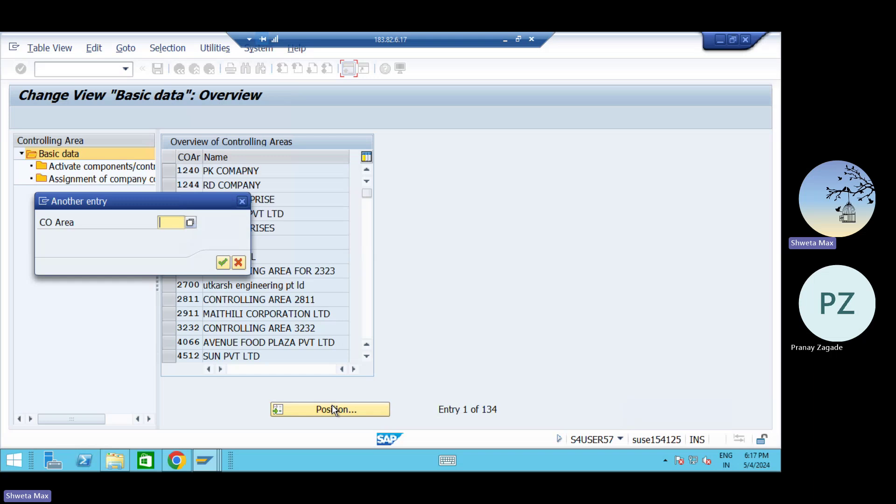
type("kspl")
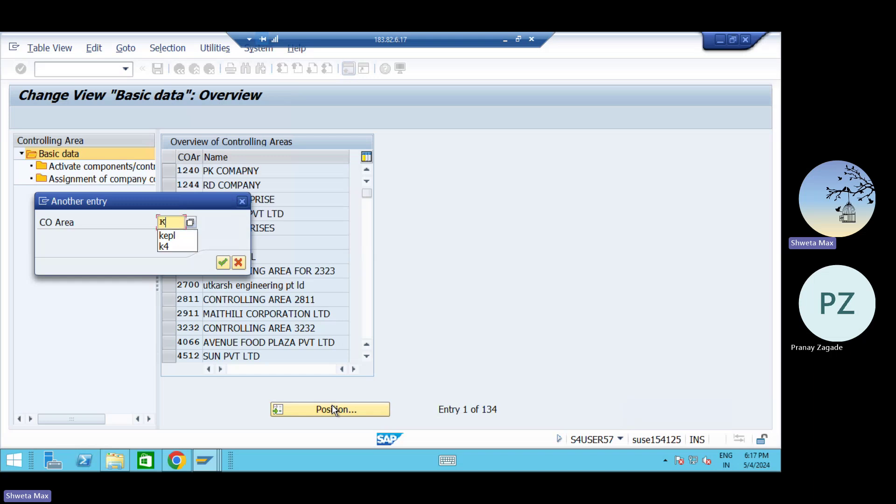
key("Return")
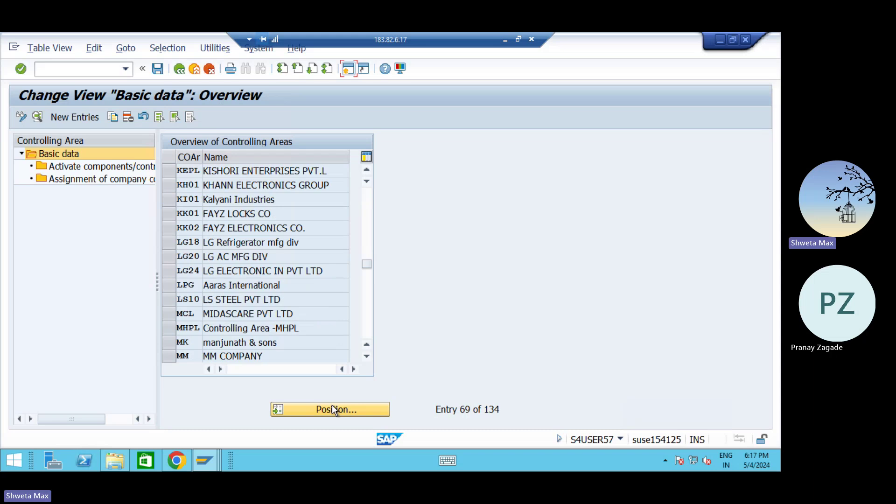
left_click(168, 173)
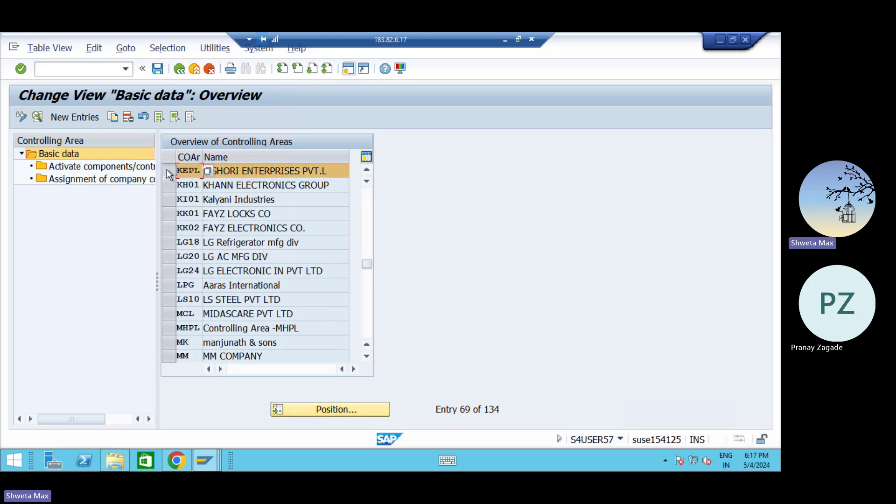
double_click(66, 180)
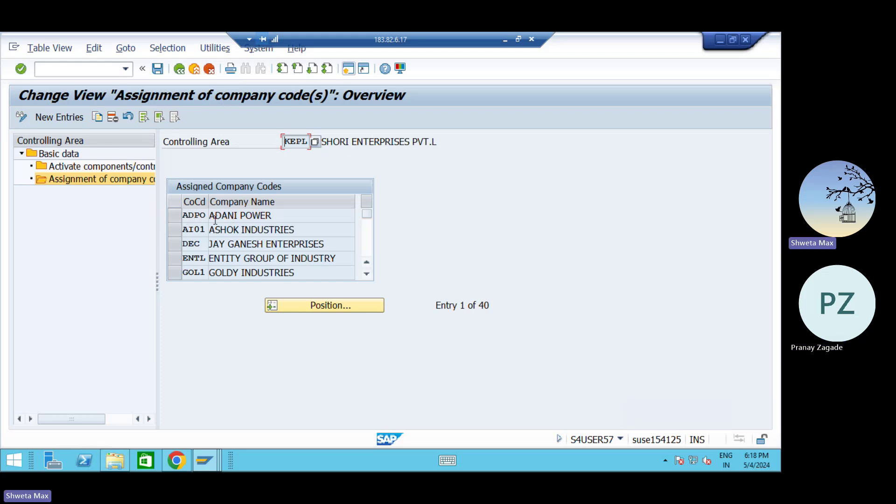
Locate company code ADPO among the KEPL assignments and delete its entry.
left_click(330, 305)
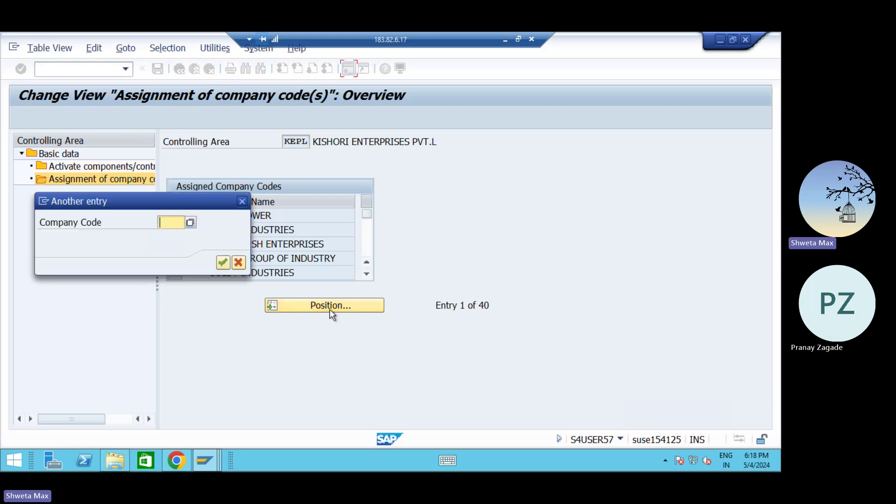
type("ADPO")
key("Return")
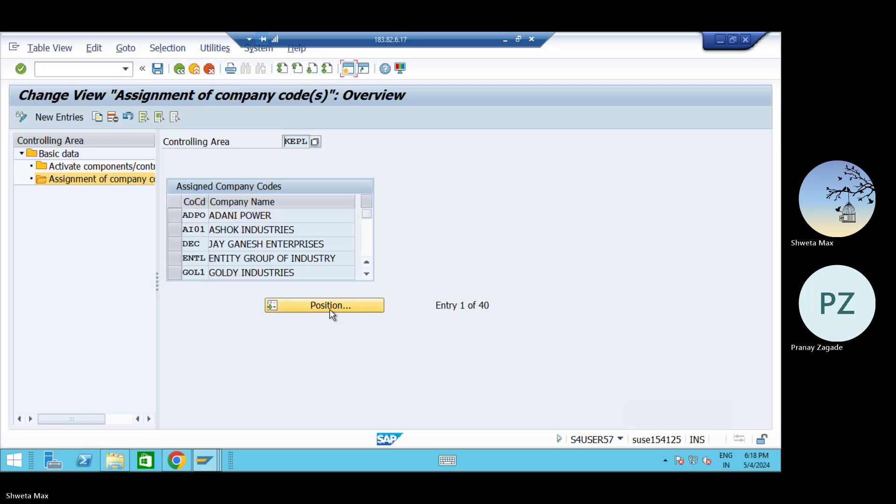
left_click(174, 218)
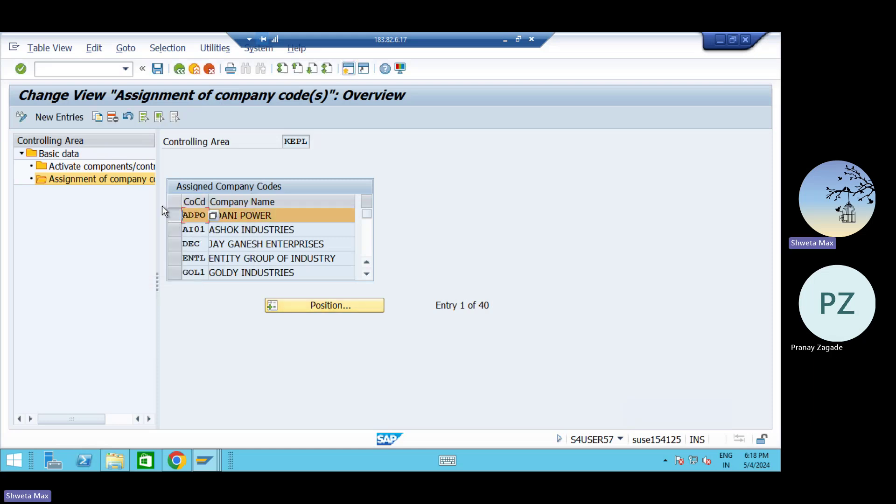
left_click(112, 117)
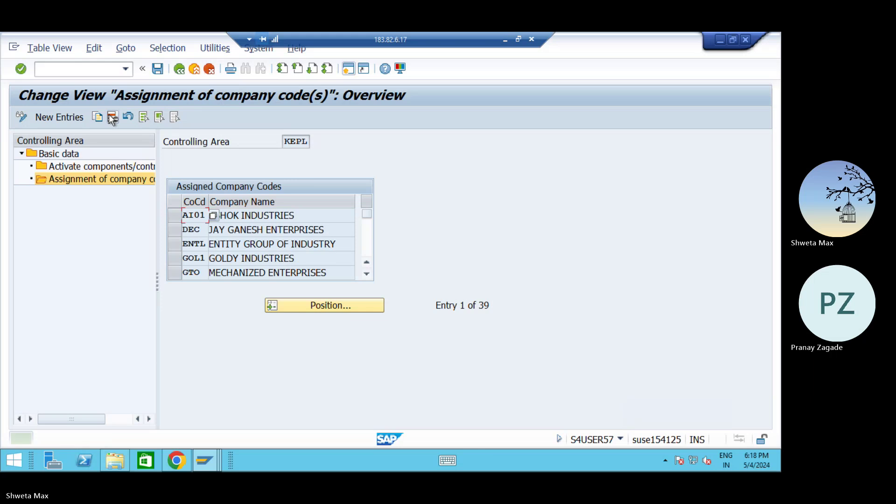
Save the assignment change under the own customizing request ADANI POWER GROUP and return to the controlling area overview.
left_click(157, 70)
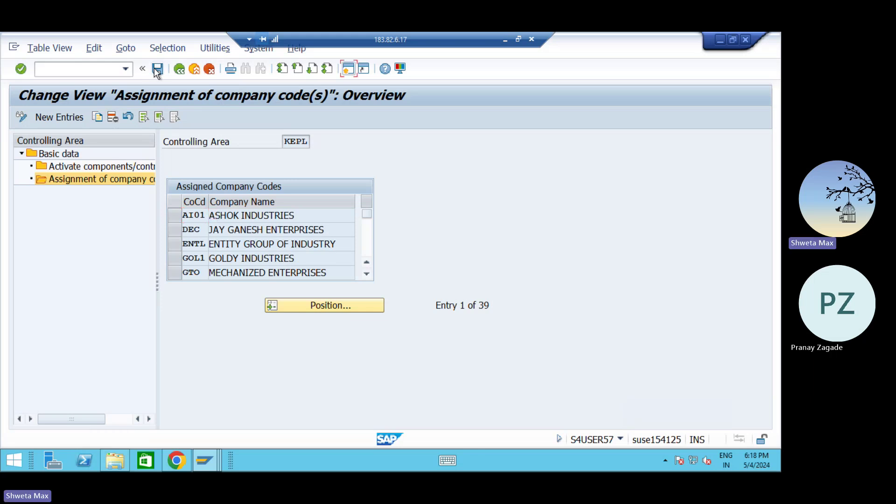
key("Return")
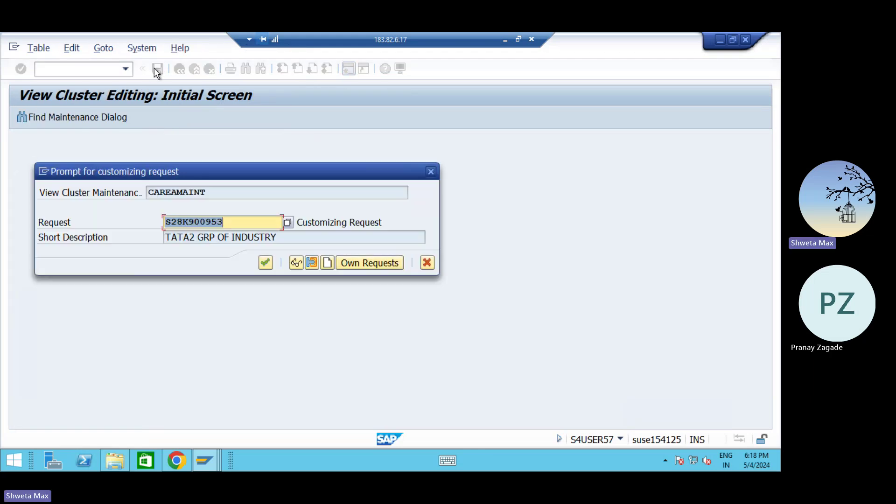
left_click(363, 263)
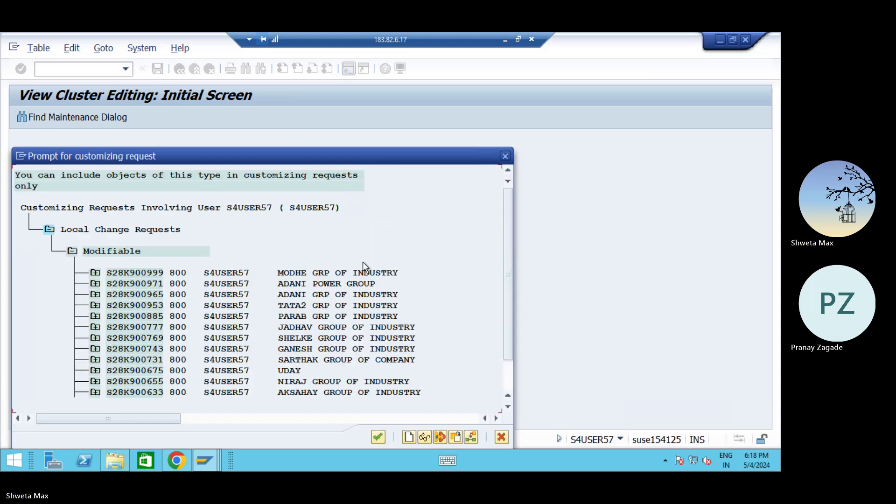
double_click(332, 283)
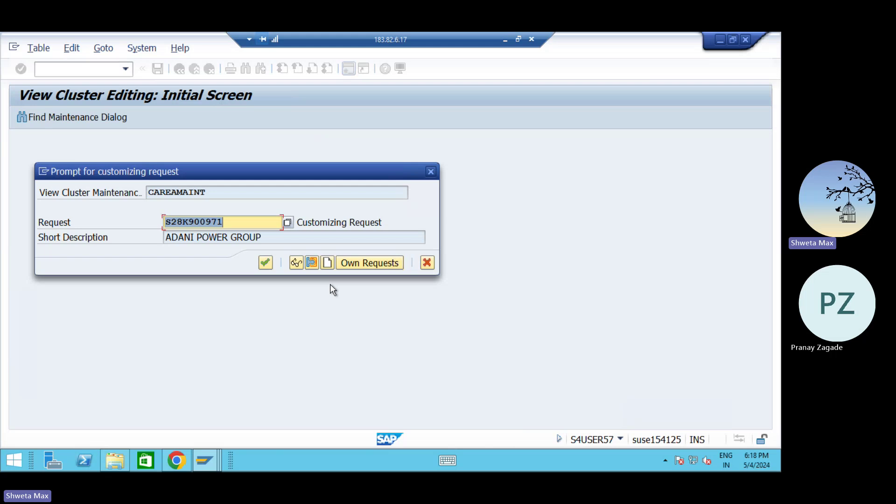
key("Return")
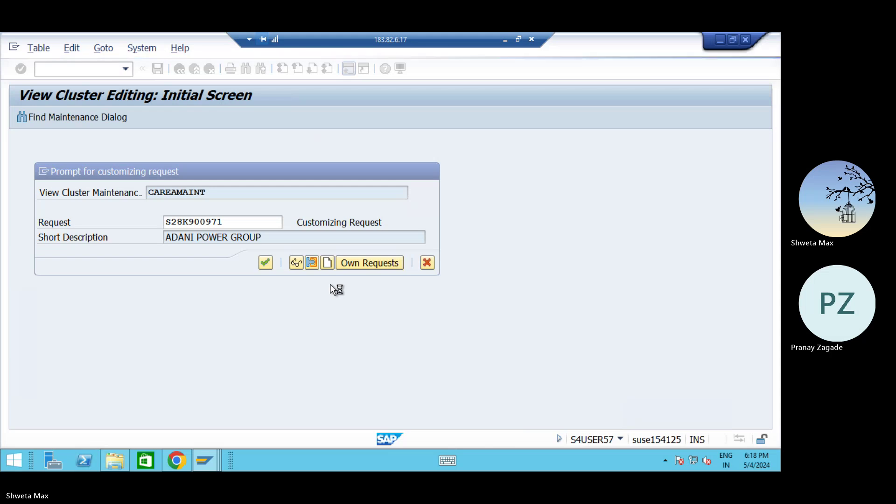
key("Return")
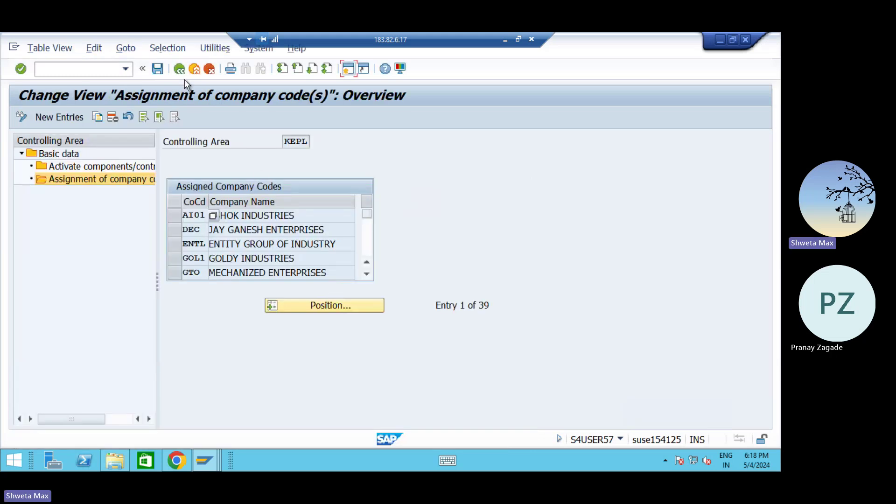
left_click(179, 70)
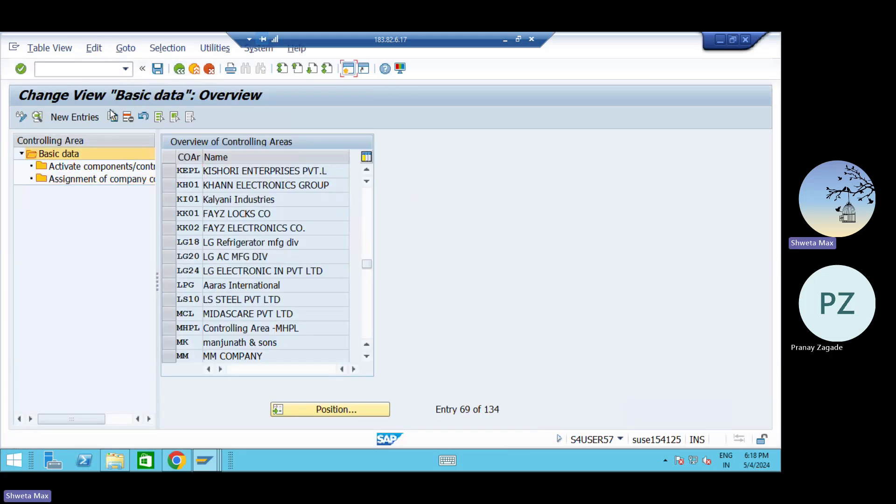
Create a new controlling area entry that takes over its data from company code ADPO.
left_click(74, 118)
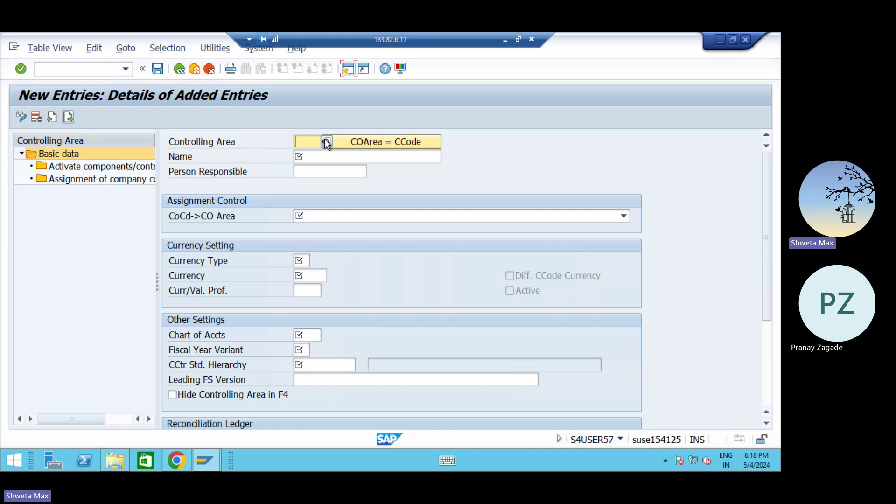
left_click(381, 139)
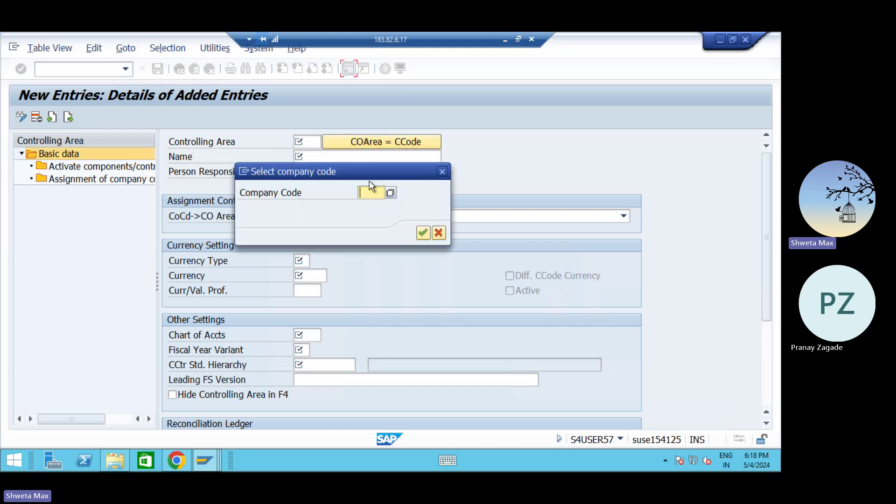
type("APPO")
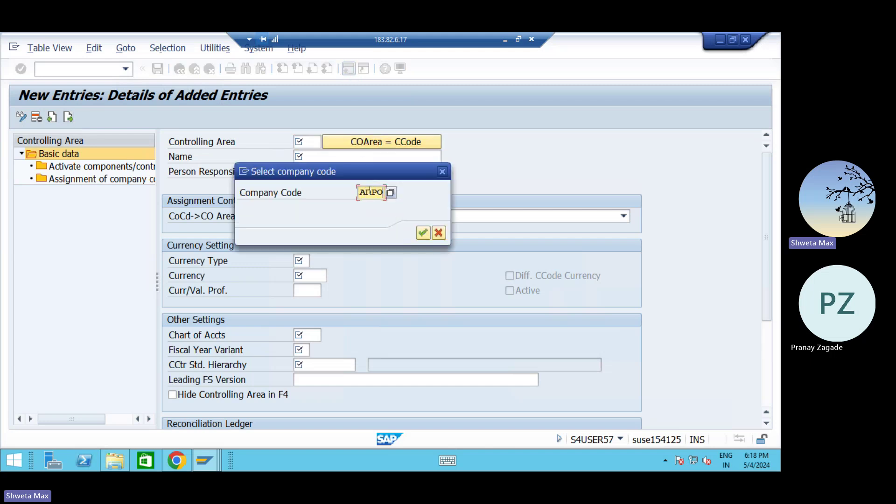
key("Return")
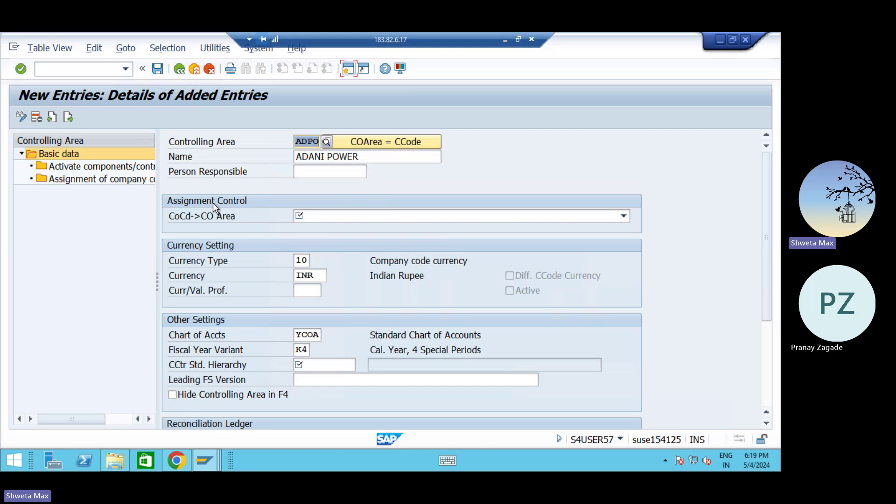
Set the CoCd->CO Area assignment control to Controlling area same as company code and review the currency, chart of accounts and fiscal year variant.
left_click(342, 215)
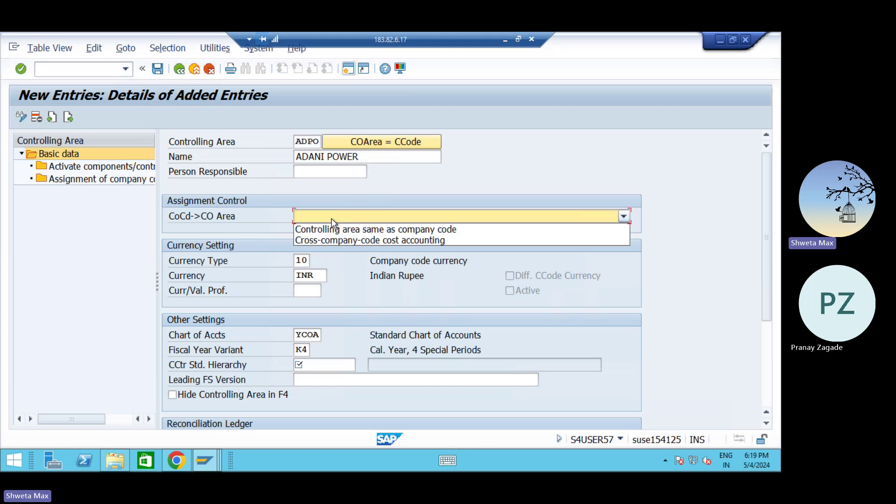
left_click(309, 229)
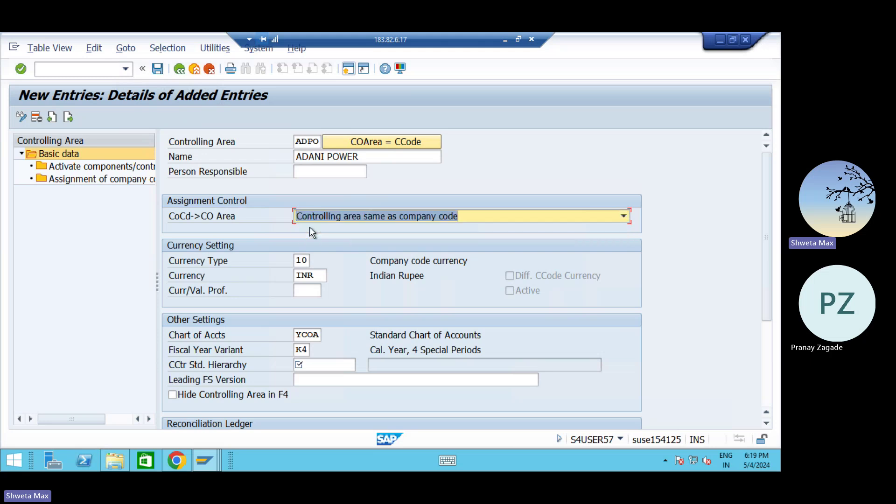
left_click(306, 260)
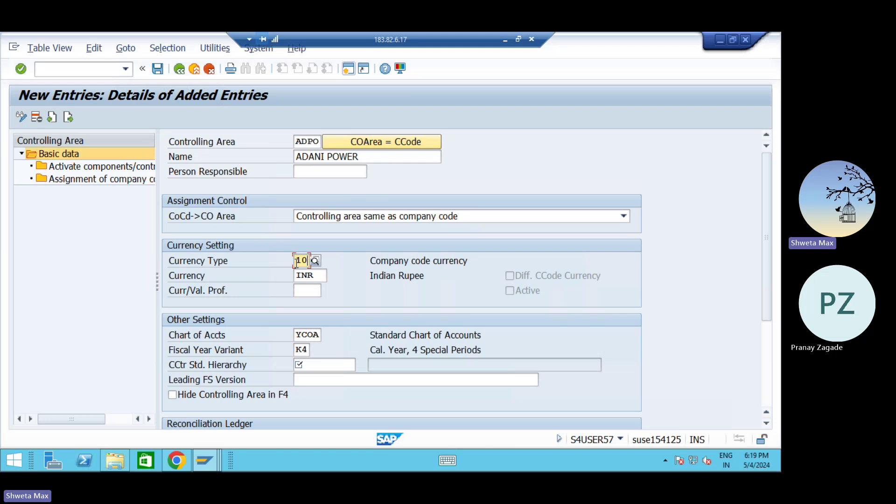
left_click(321, 272)
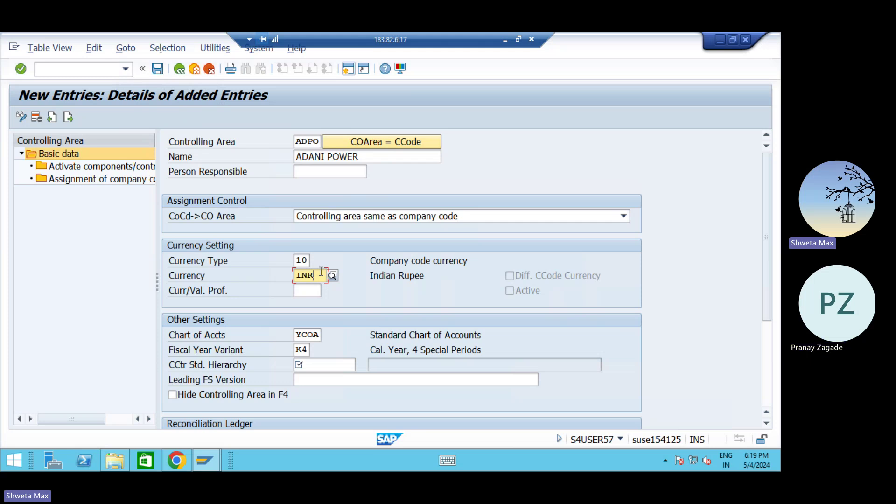
left_click(315, 334)
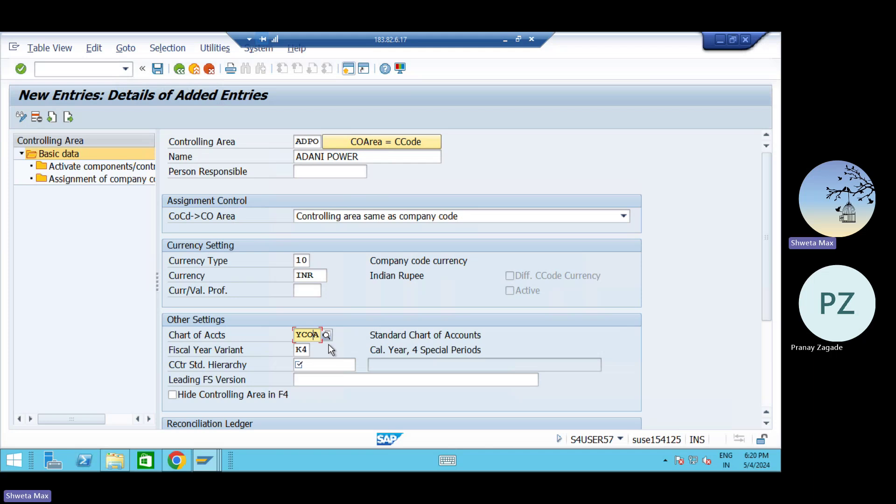
left_click(303, 349)
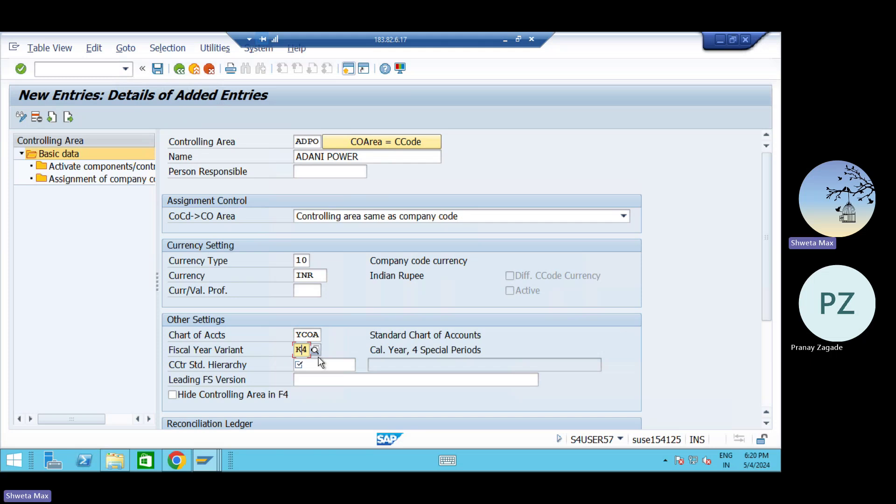
Enter and create the cost center standard hierarchy ADPOSH01, save the controlling area and return to the overview.
left_click(319, 364)
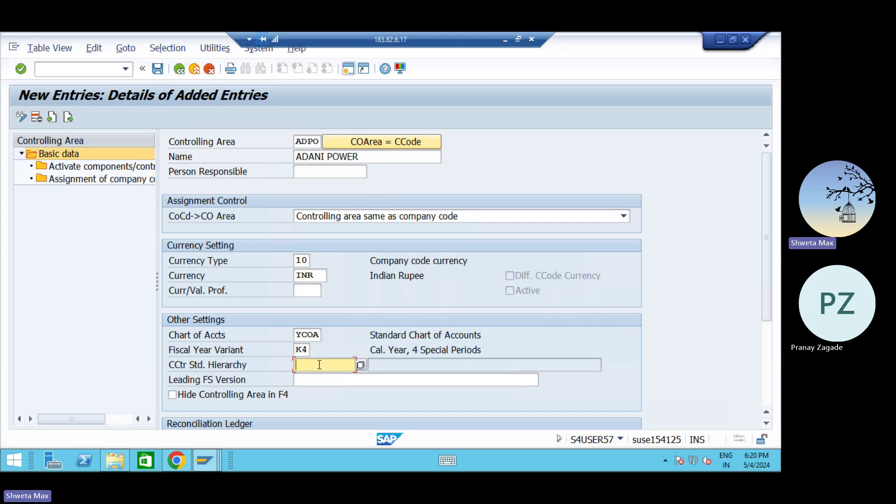
type("ADPOSH01")
key("Return")
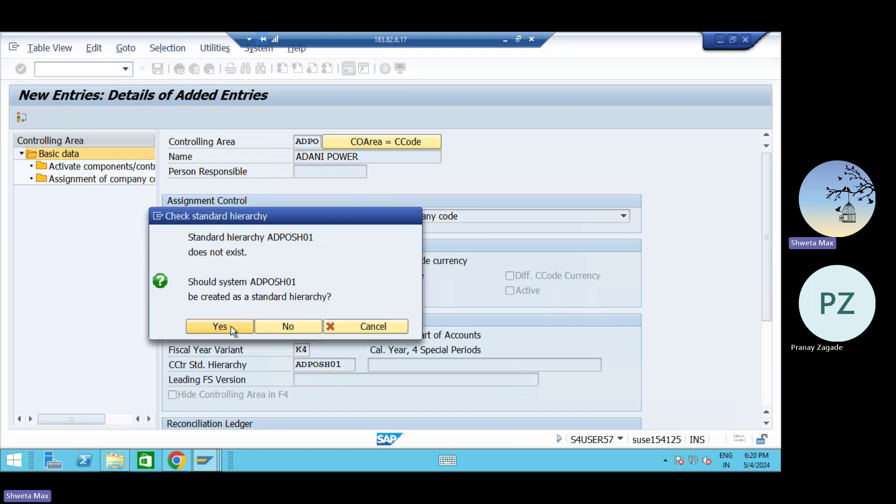
left_click(230, 326)
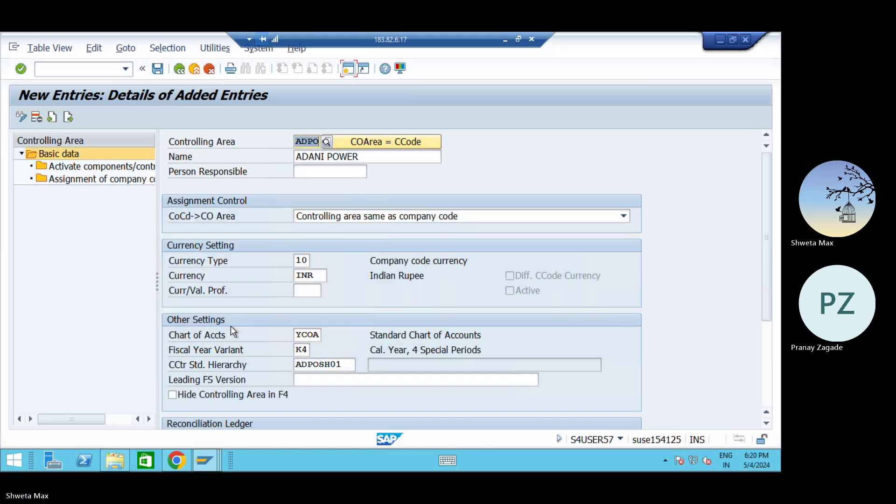
left_click(157, 69)
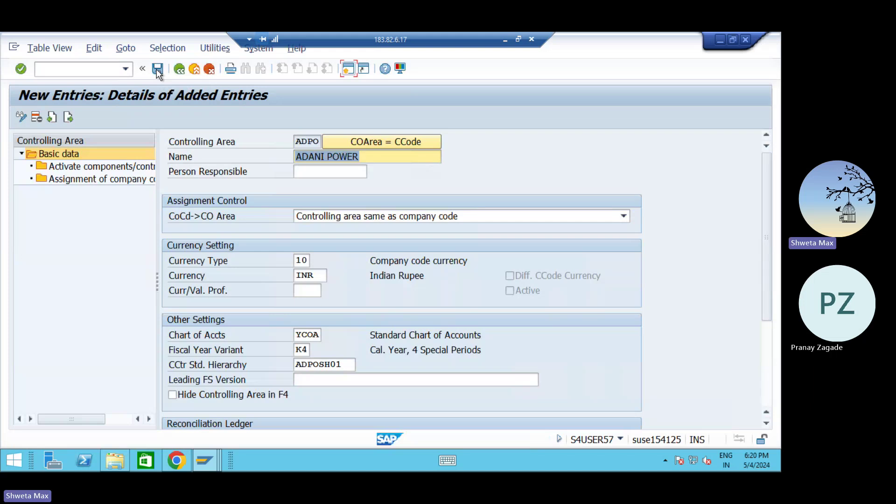
left_click(176, 73)
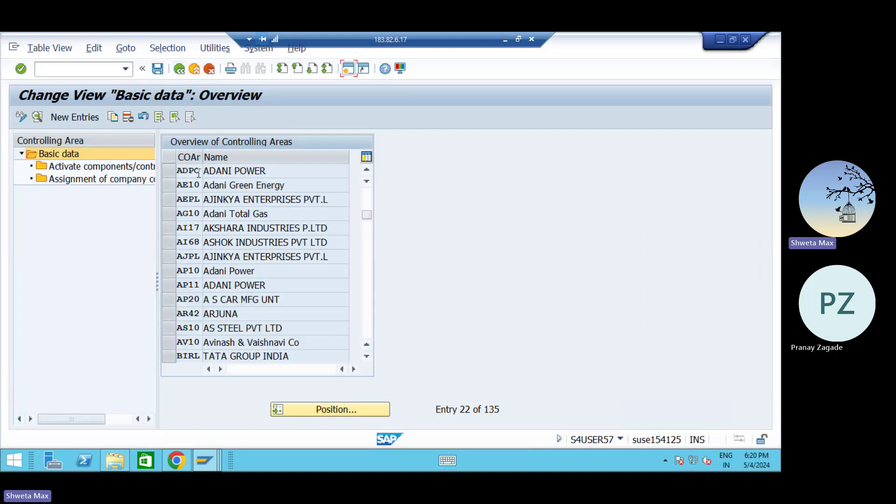
Open the company code assignment of controlling area ADPO and add company code ADPO as a new entry.
left_click(169, 172)
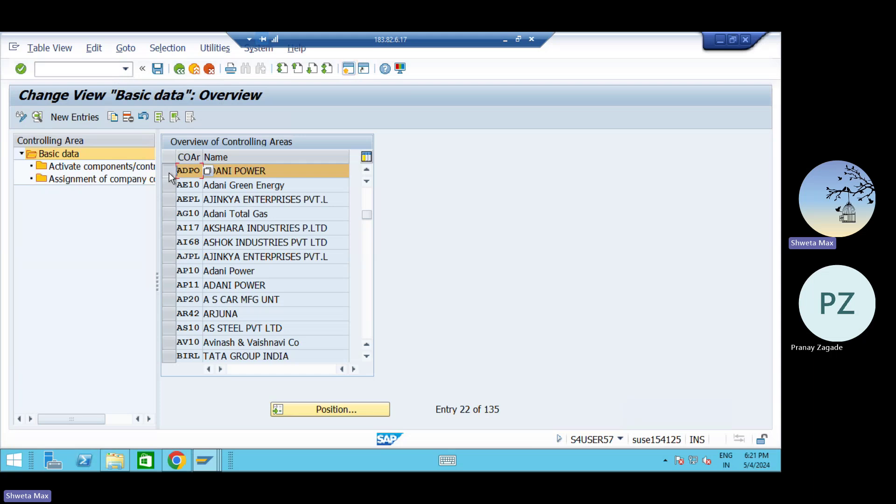
left_click(74, 180)
double_click(73, 180)
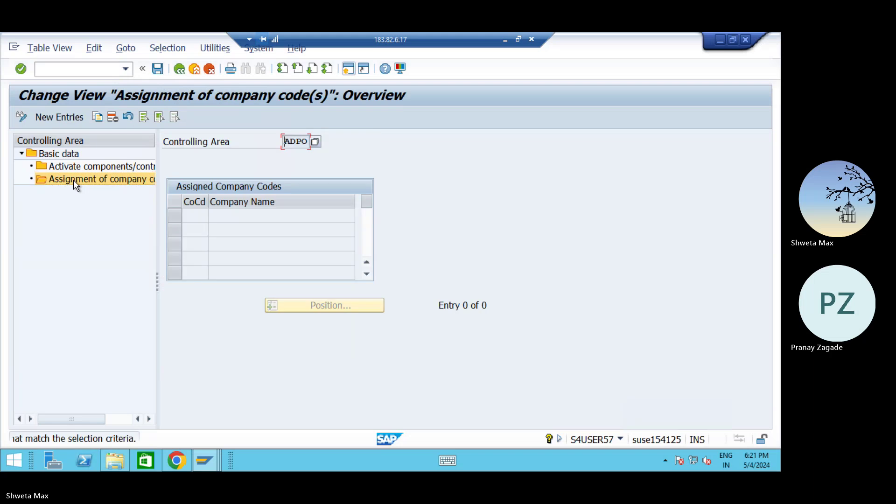
left_click(50, 118)
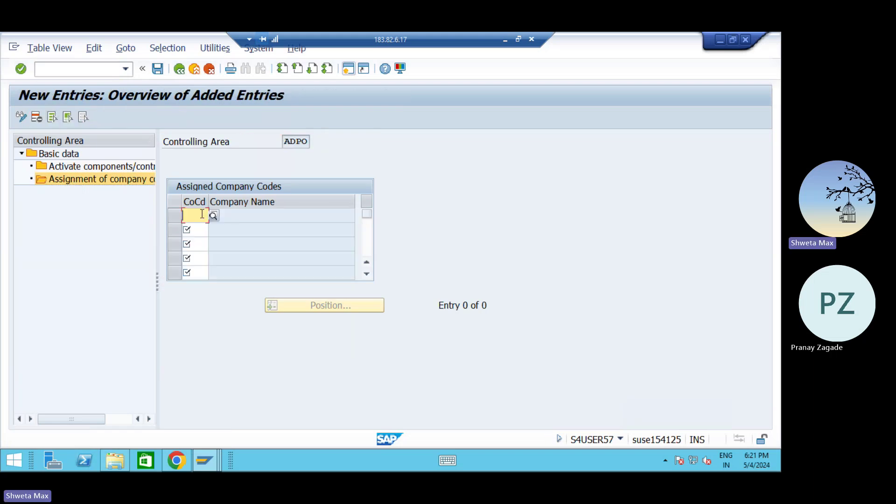
type("ADPO")
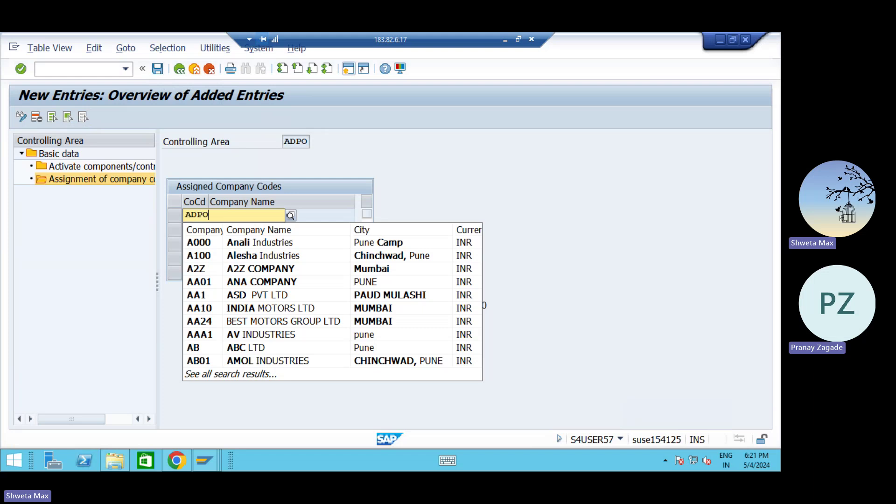
key("Return")
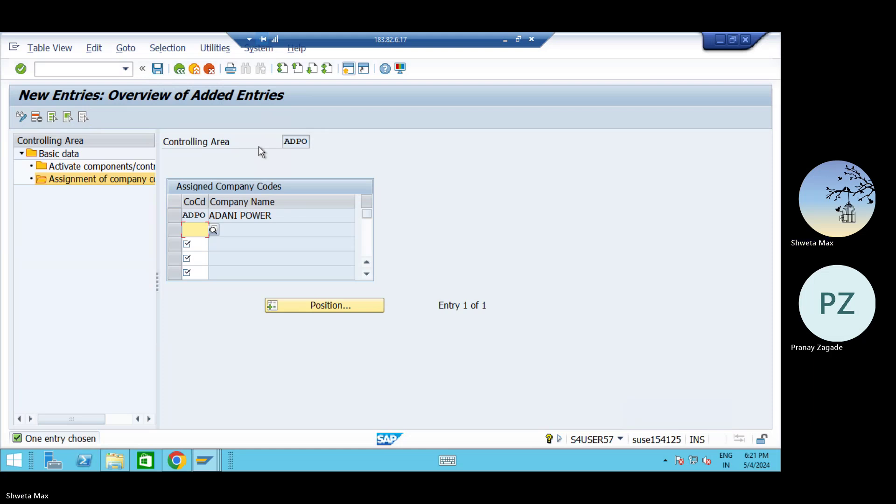
Open component activation for controlling area ADPO and create a new entry starting in fiscal year 2024.
left_click(174, 216)
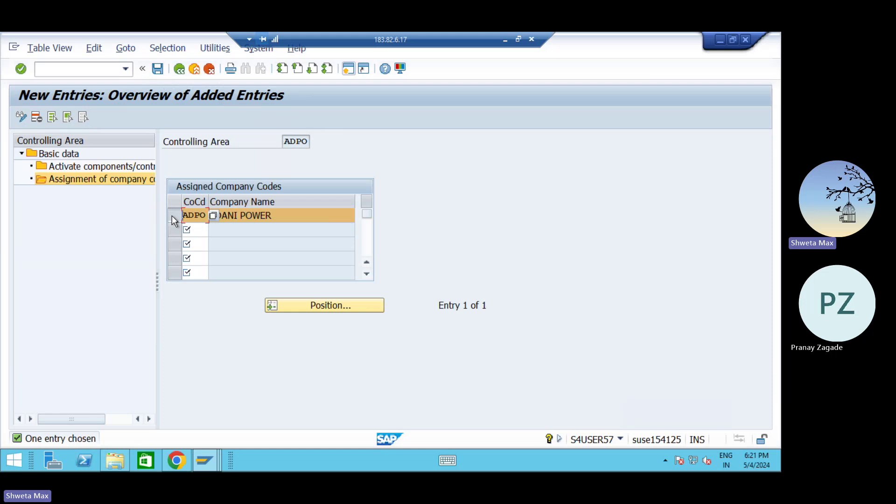
double_click(82, 166)
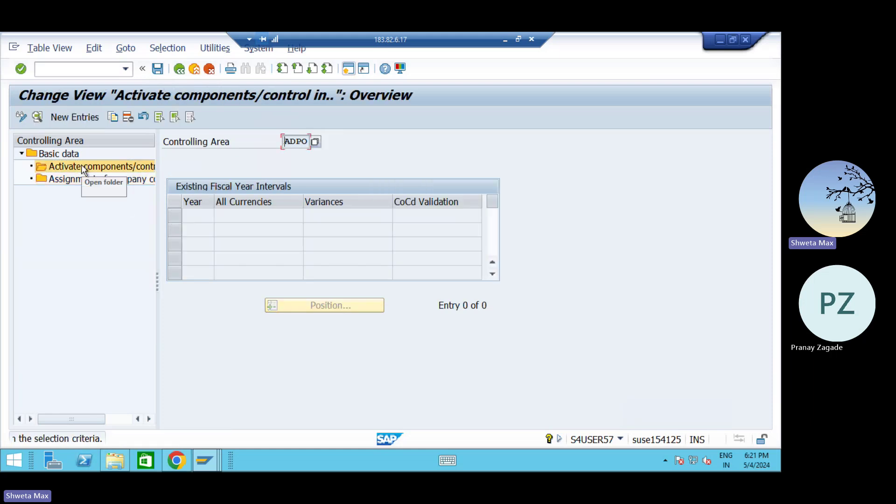
left_click(76, 118)
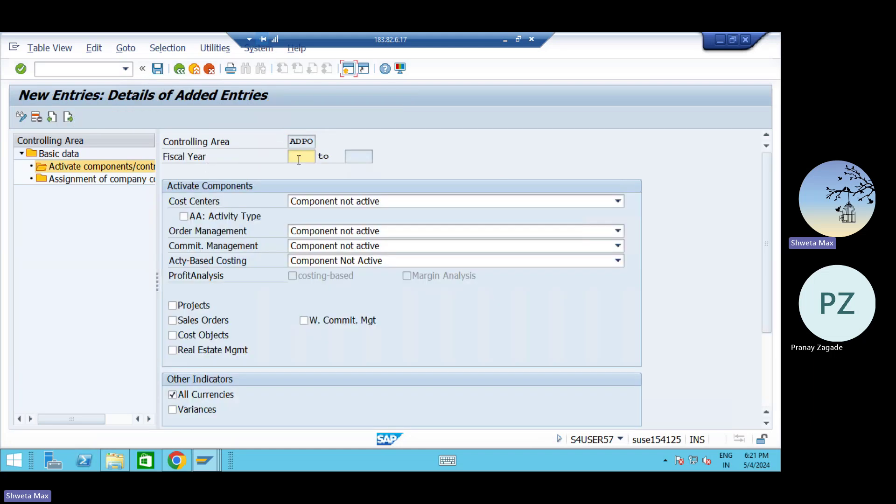
type("2")
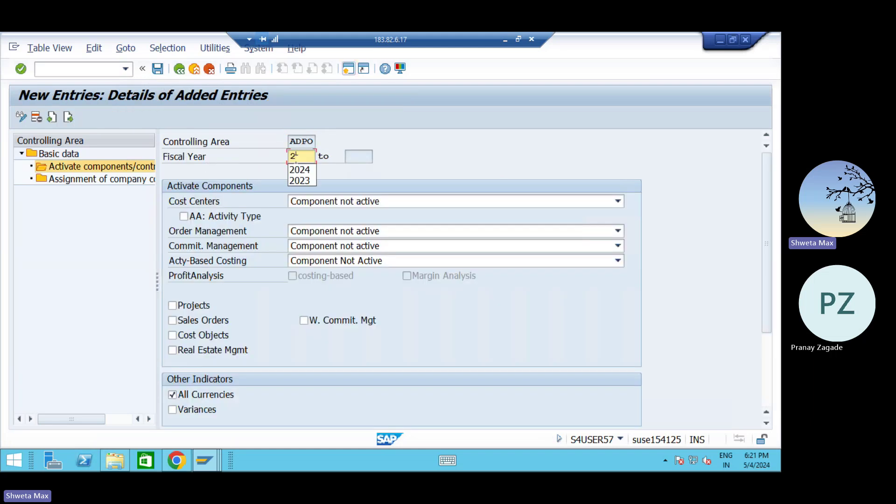
type("024")
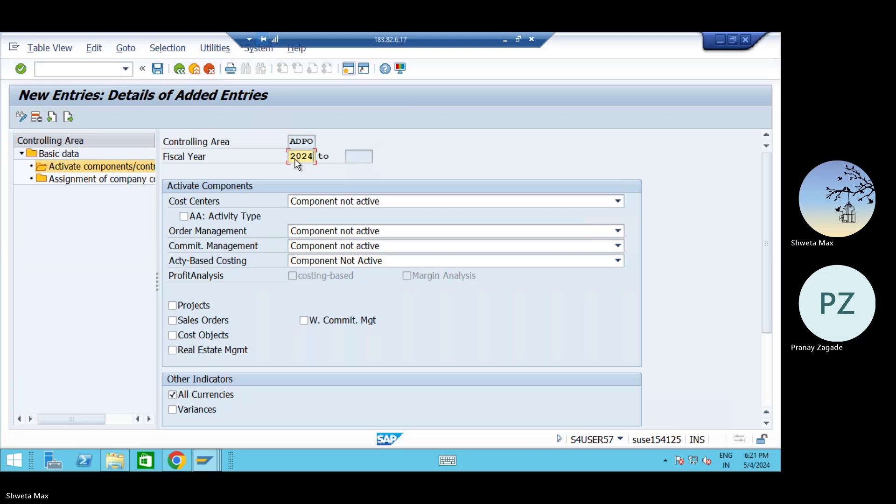
key("Return")
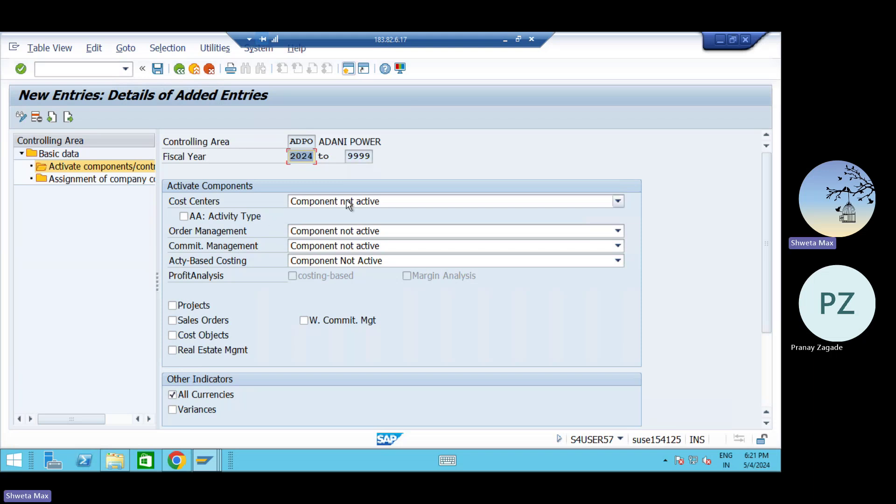
Activate Cost Centers, Order Management and Commitment Management, and set Activity-Based Costing to Component Active for Parallel Calculation.
left_click(386, 204)
left_click(362, 225)
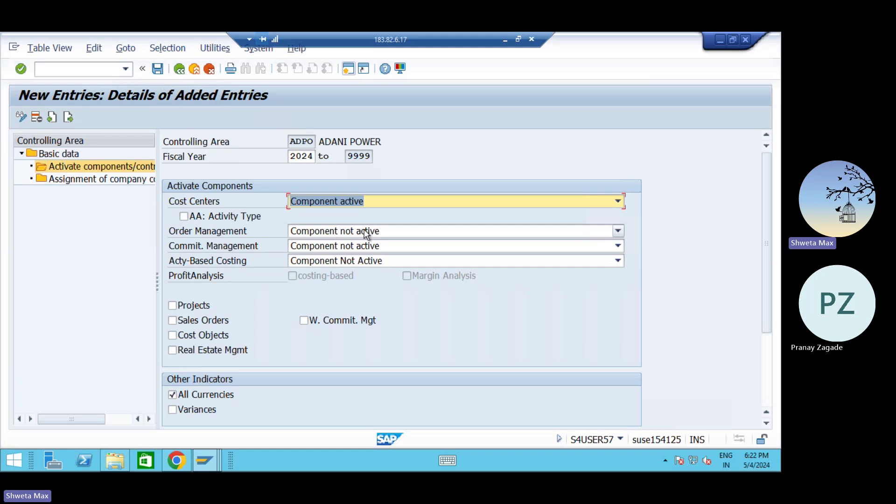
left_click(366, 231)
left_click(356, 255)
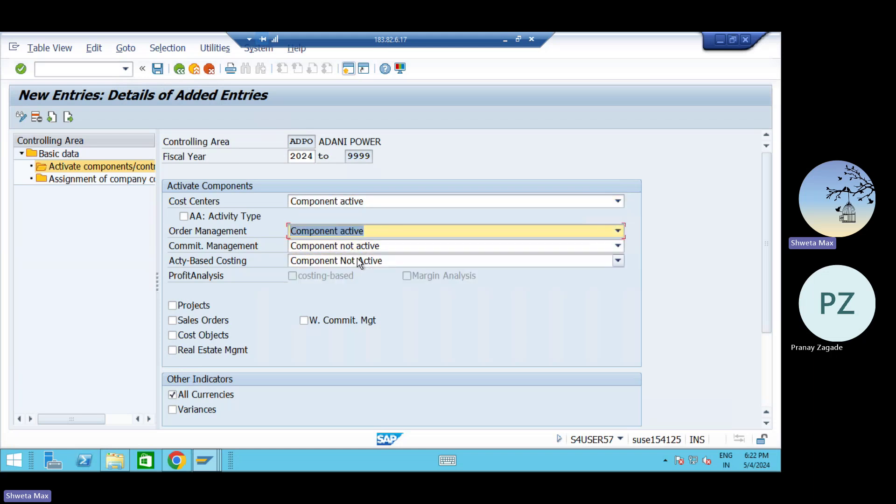
left_click(357, 248)
left_click(350, 271)
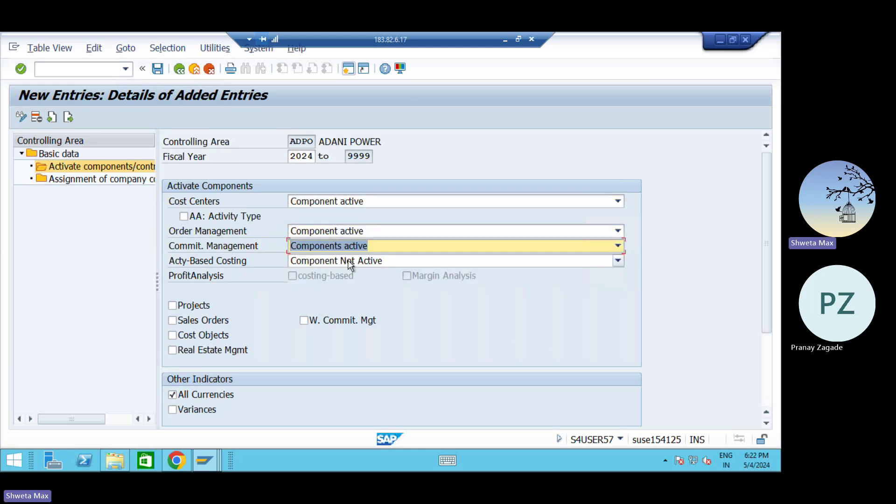
left_click(348, 259)
left_click(349, 282)
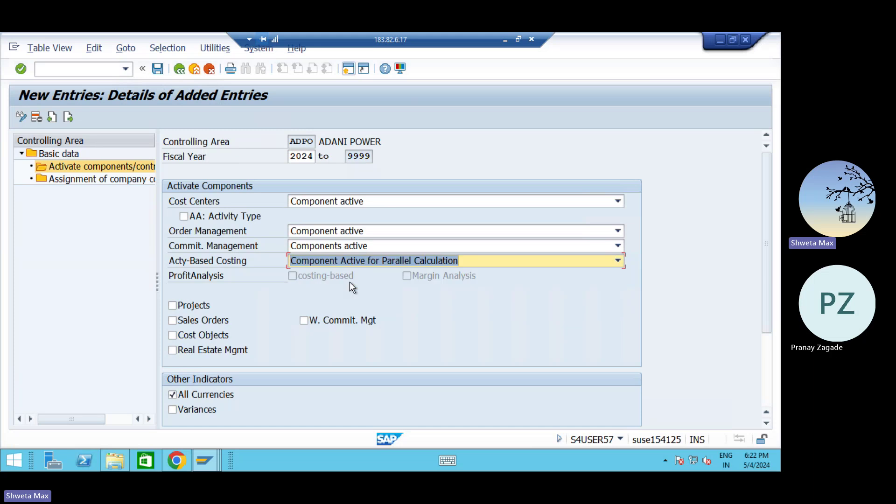
Enable AA: Activity Type, Projects, Sales Orders, Cost Objects, Real Estate Mgmt, W. Commit. Mgt and the Variances indicator.
left_click(183, 216)
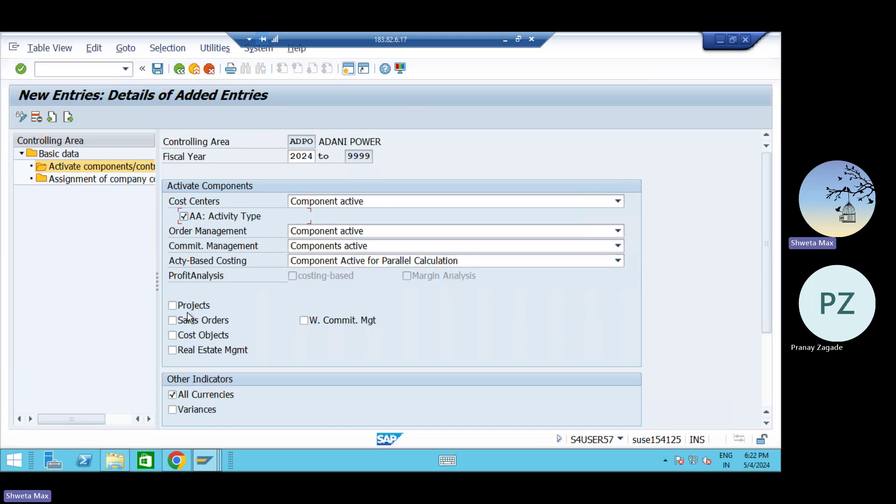
left_click(172, 305)
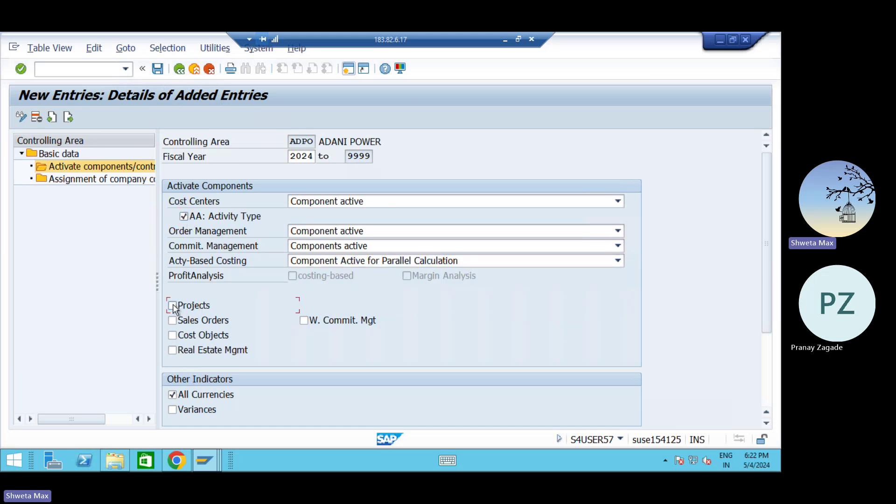
left_click(173, 336)
left_click(173, 351)
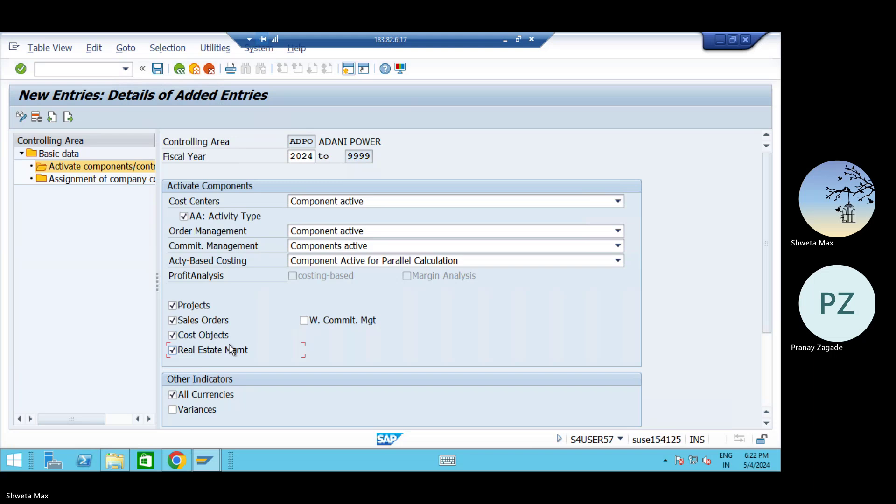
left_click(304, 320)
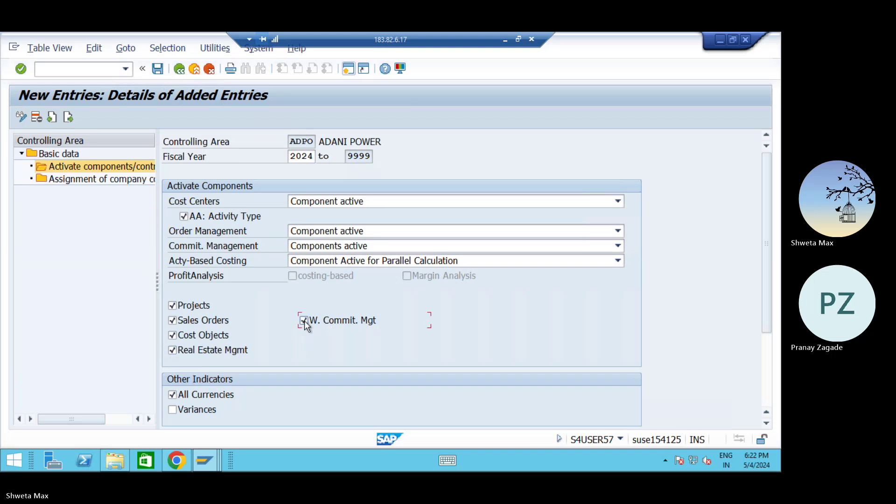
left_click(173, 410)
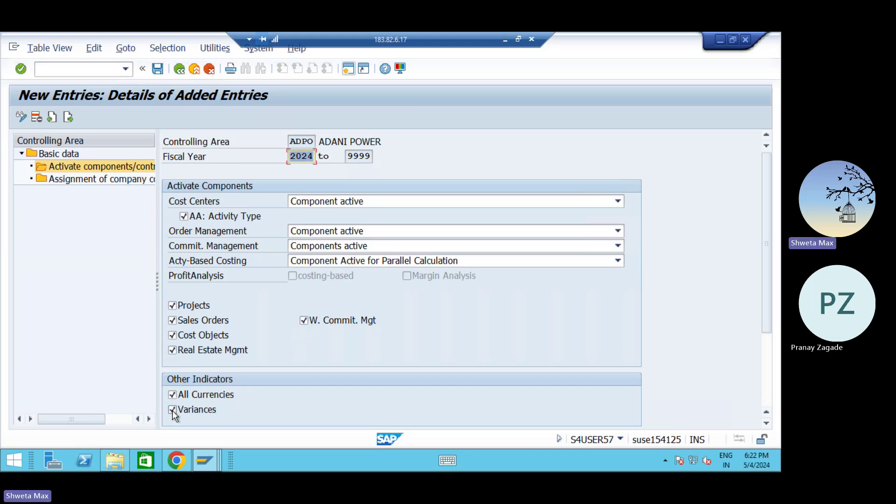
Save the component activation for controlling area ADPO and accept the dialogs that follow.
left_click(157, 69)
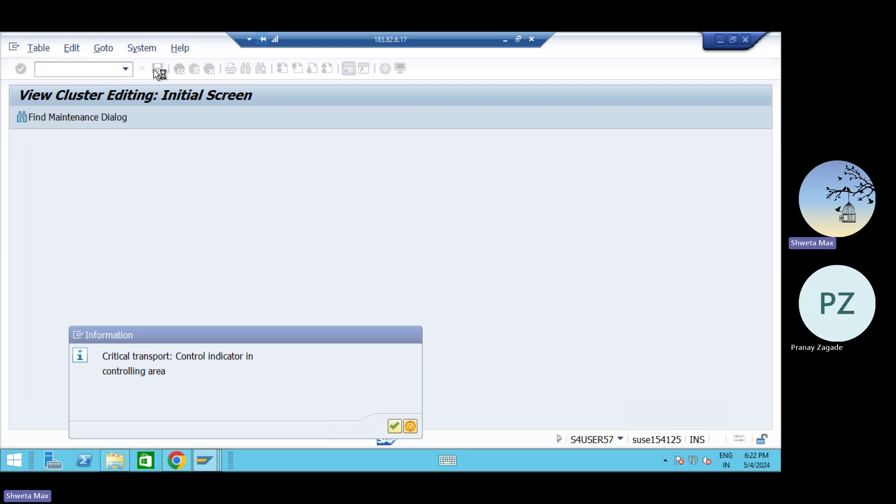
key("Return")
key("Return")
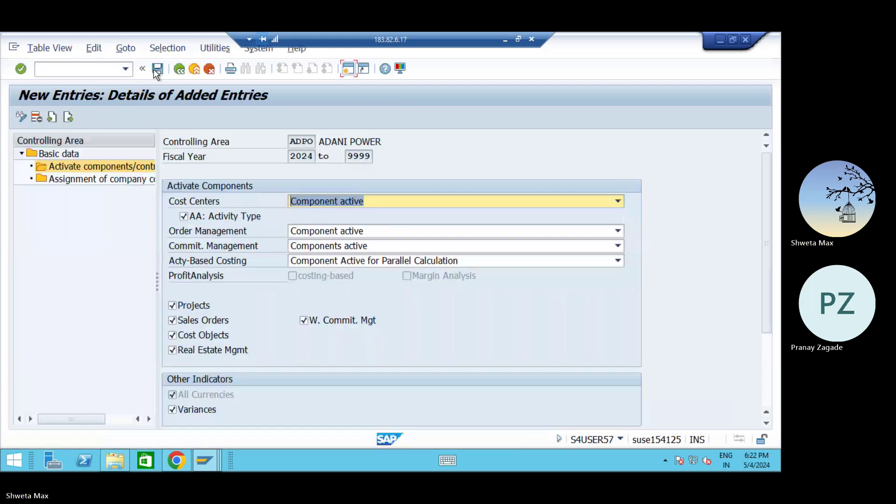
Switch to the notes 9. Controlling.pdf in Chrome and go to Step 2 on creating a cost center.
key("alt+Tab")
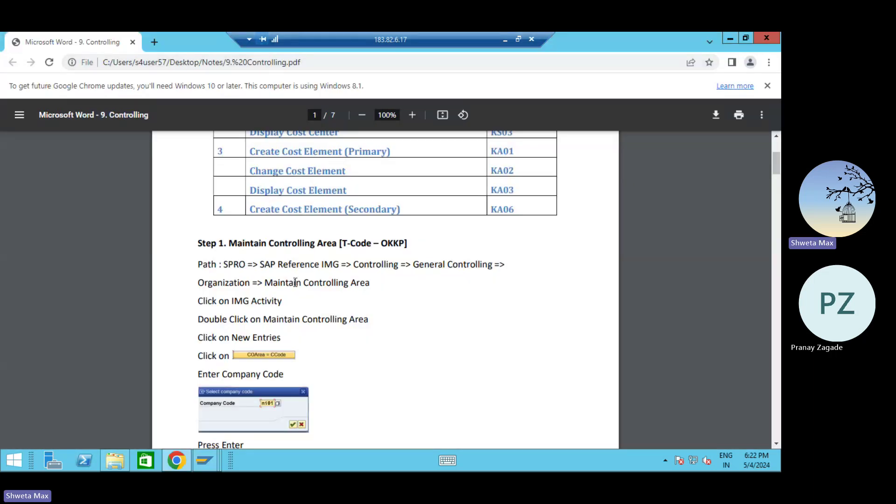
scroll(295, 282, "down", 3)
scroll(296, 282, "down", 15)
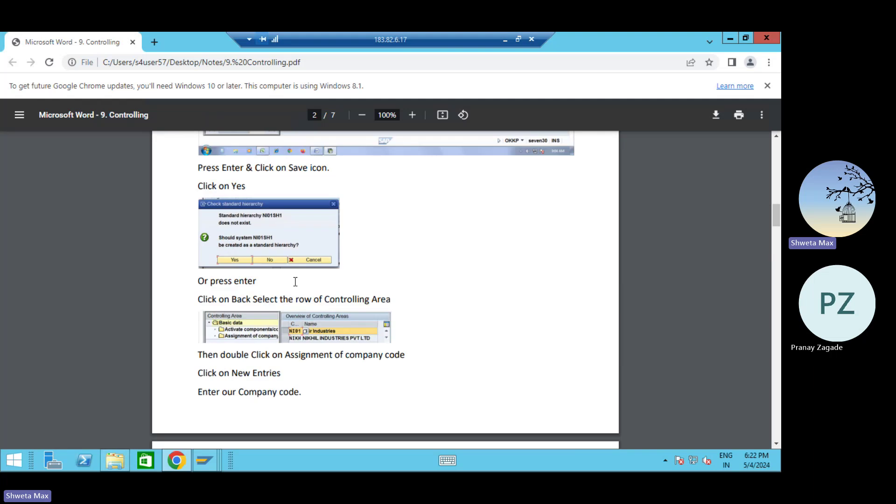
scroll(295, 281, "down", 15)
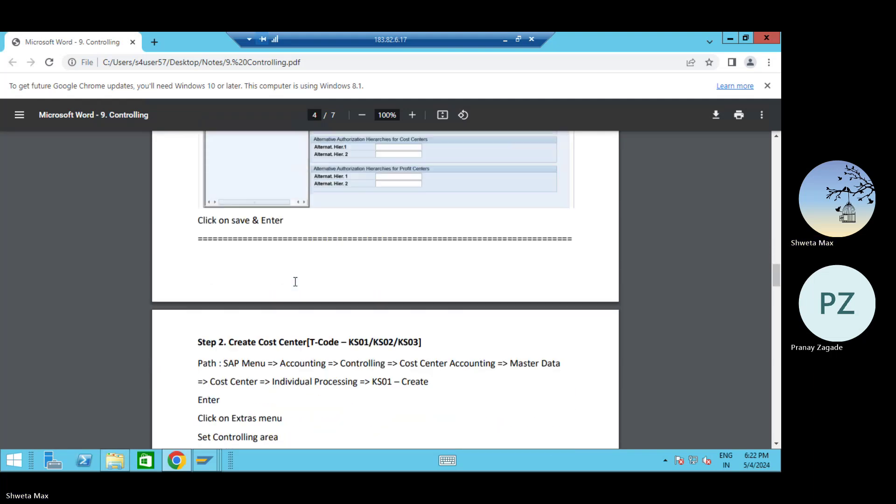